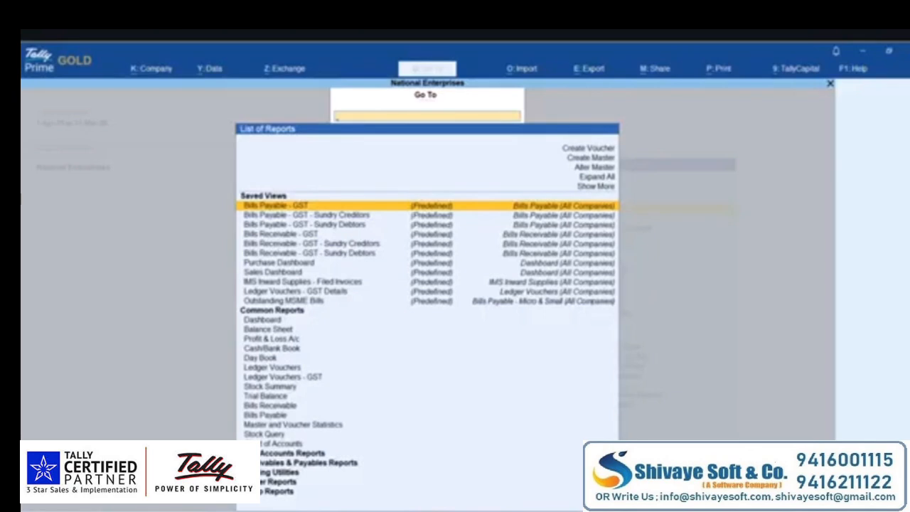
- Find GST Rate Setup by searching 'gst rate', and show it for Ledgers
type("gst rate")
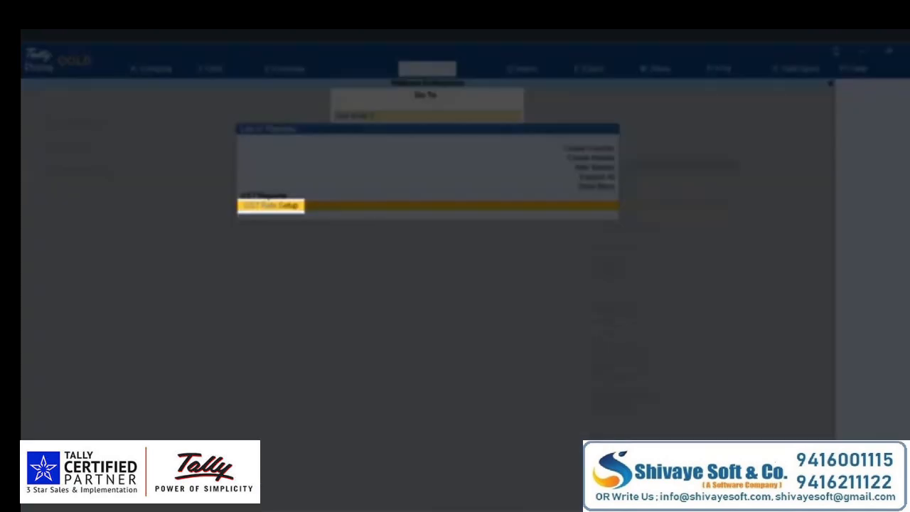
key("Return")
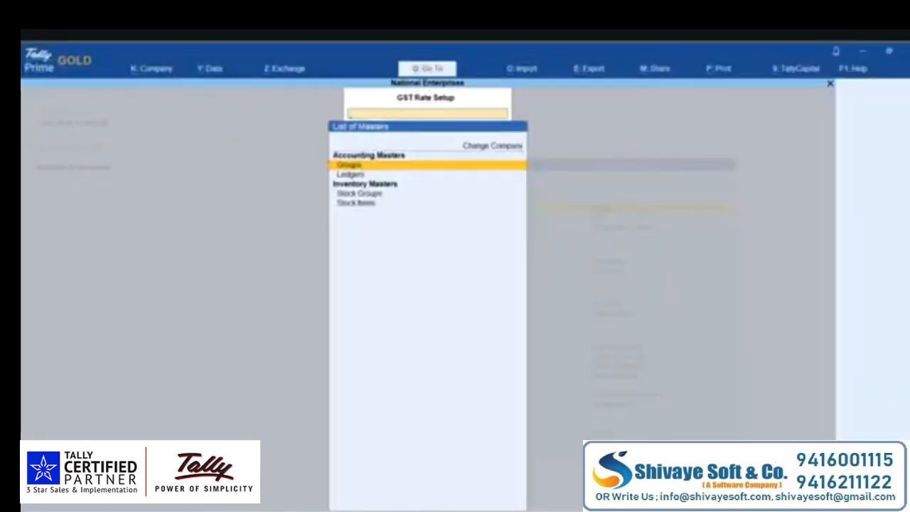
key("Down")
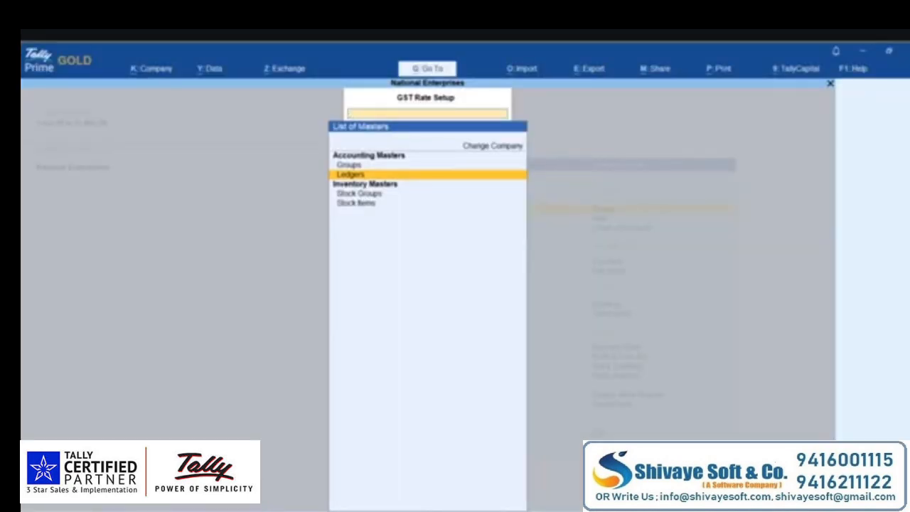
key("Return")
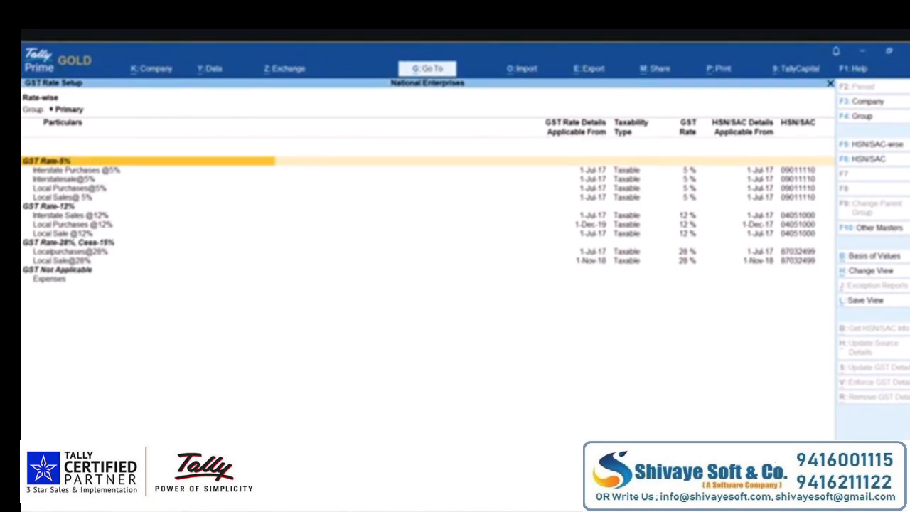
key("F12")
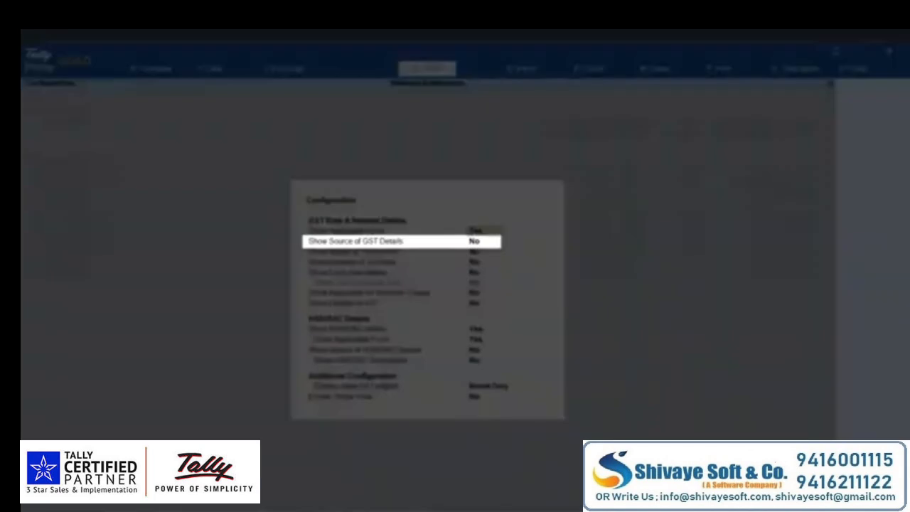
key("Down")
key("y")
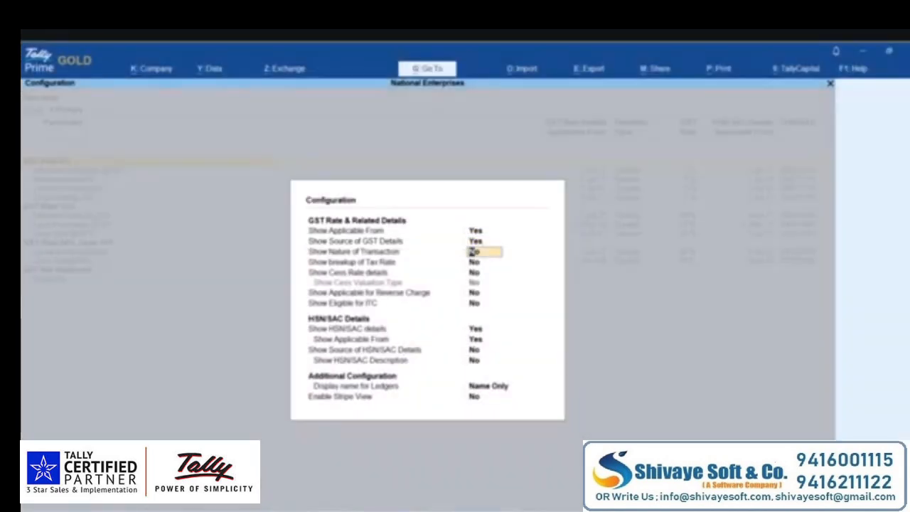
key("ctrl+a")
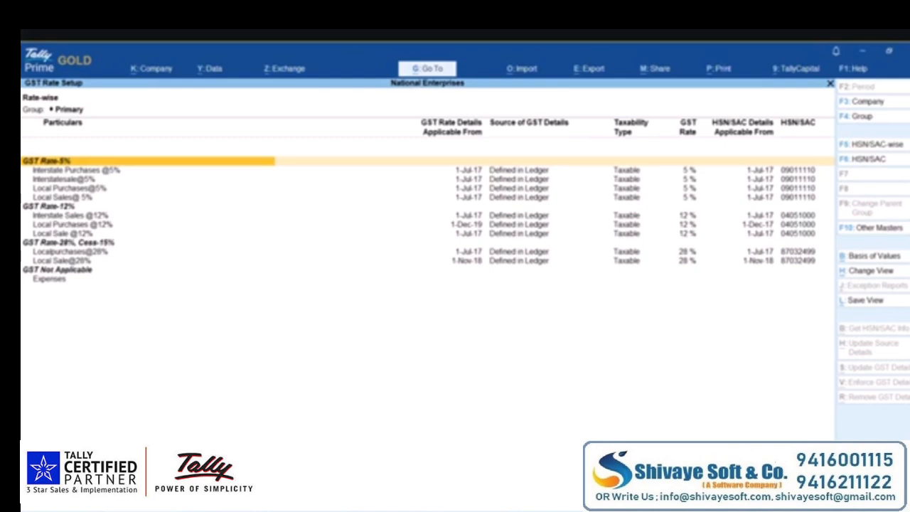
key("Down")
key("Down")
key("Down")
key("Down")
key("Down")
key("Down")
key("Down")
key("Down")
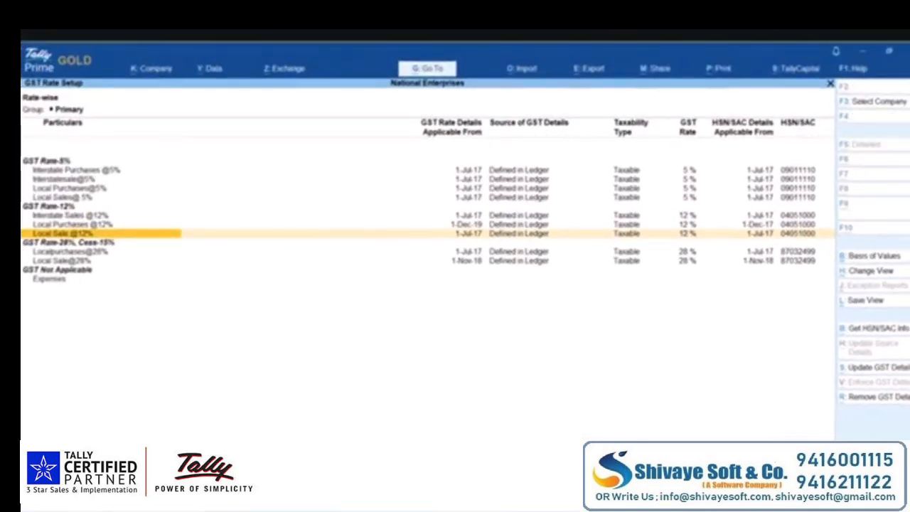
key("alt+s")
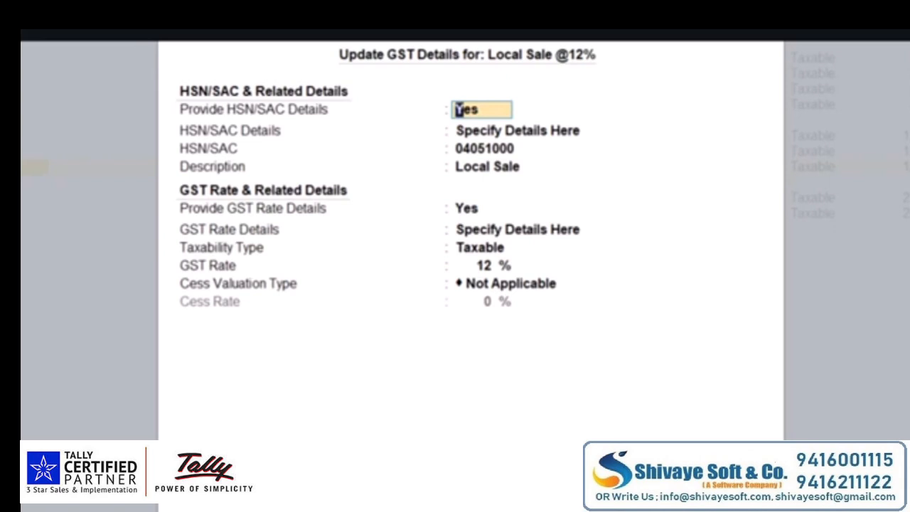
key("Return")
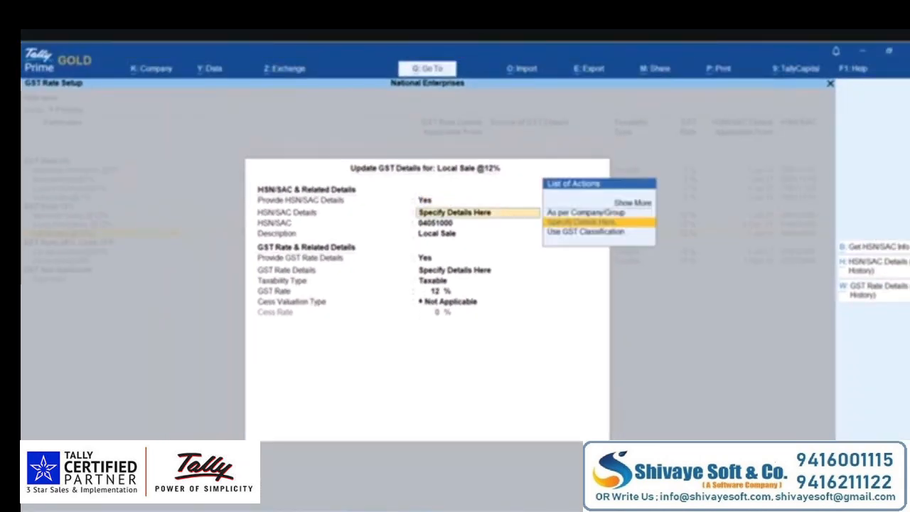
key("Return")
key("Return")
key("Return")
key("Return")
key("Return")
key("Return")
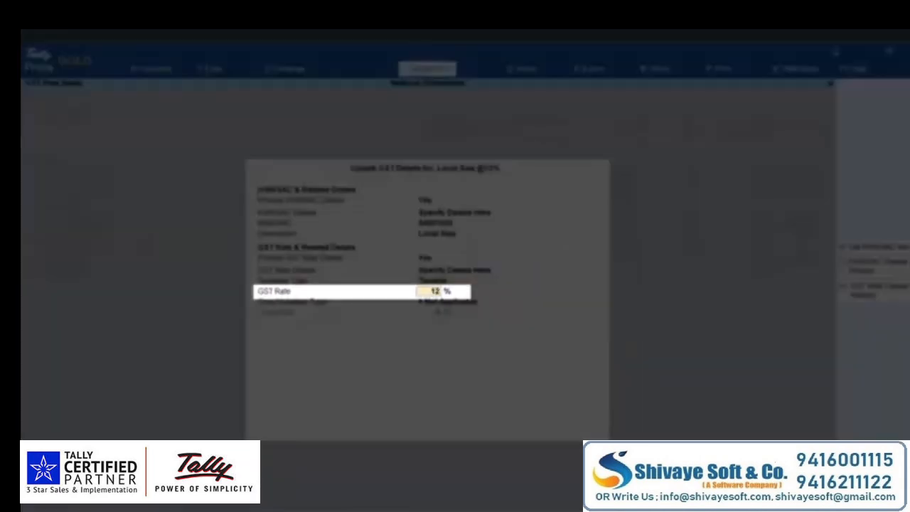
type("5")
key("Return")
key("Return")
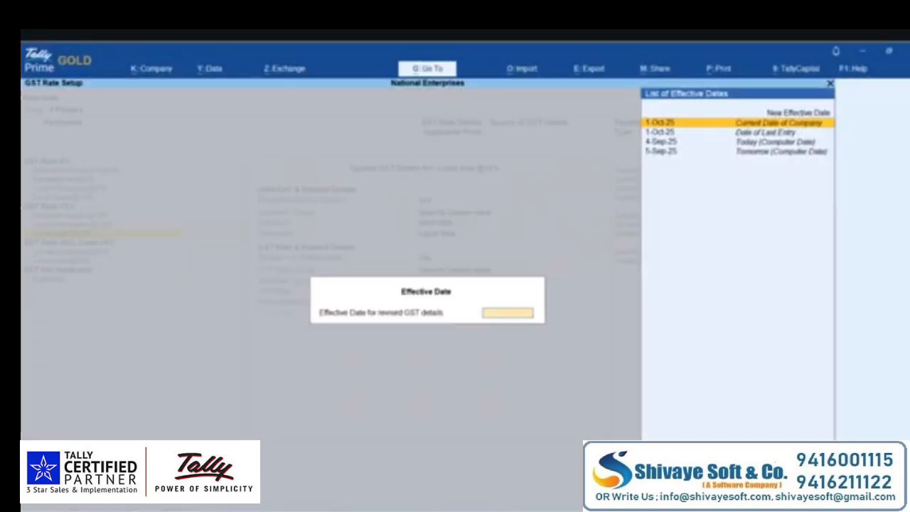
key("Up")
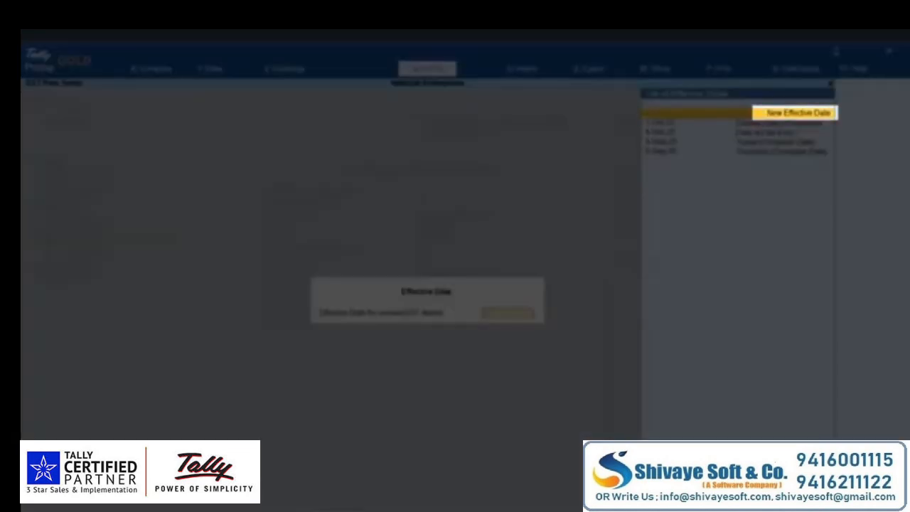
key("Return")
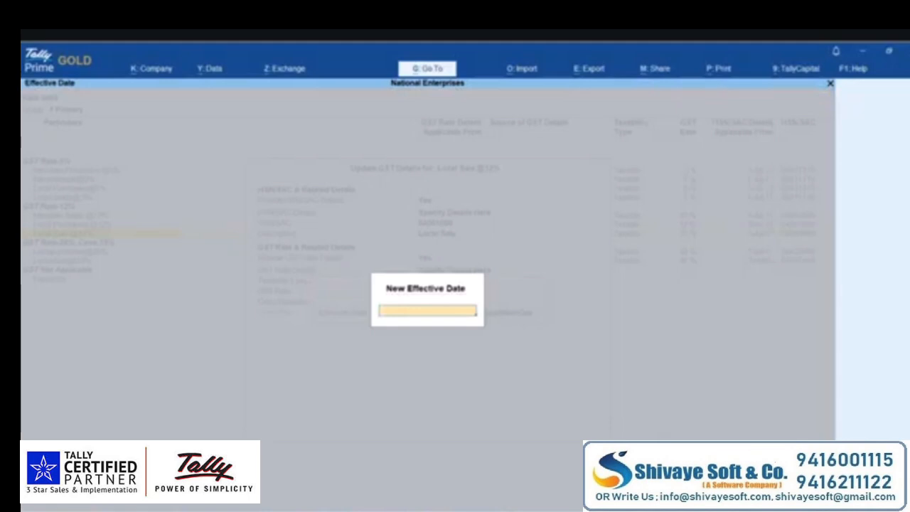
type("22-9-")
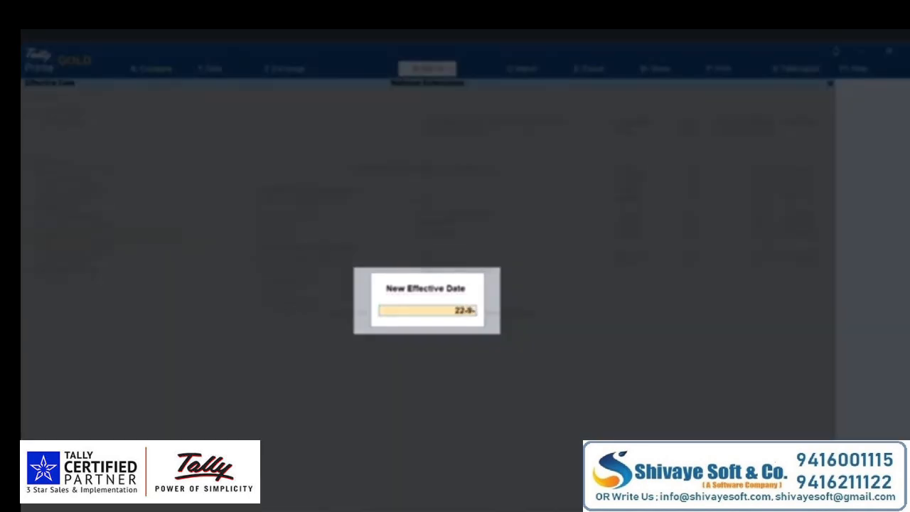
type("25")
key("Return")
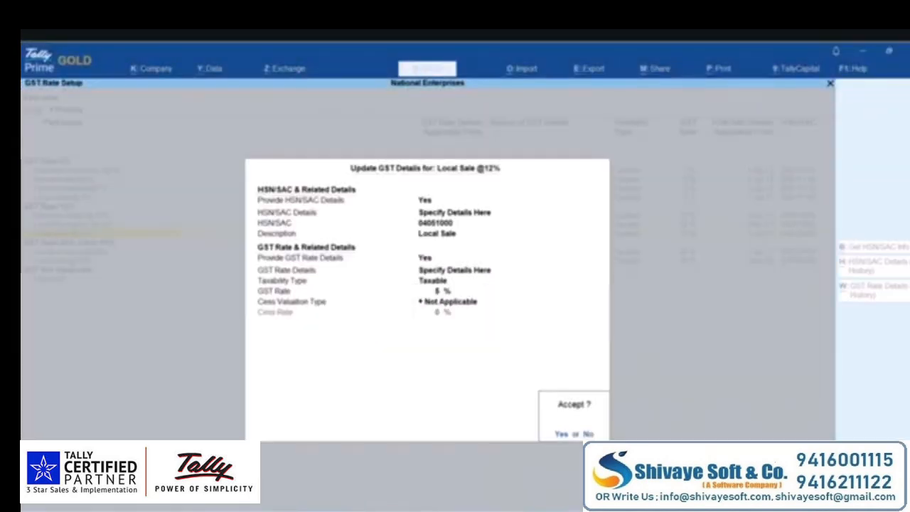
key("Return")
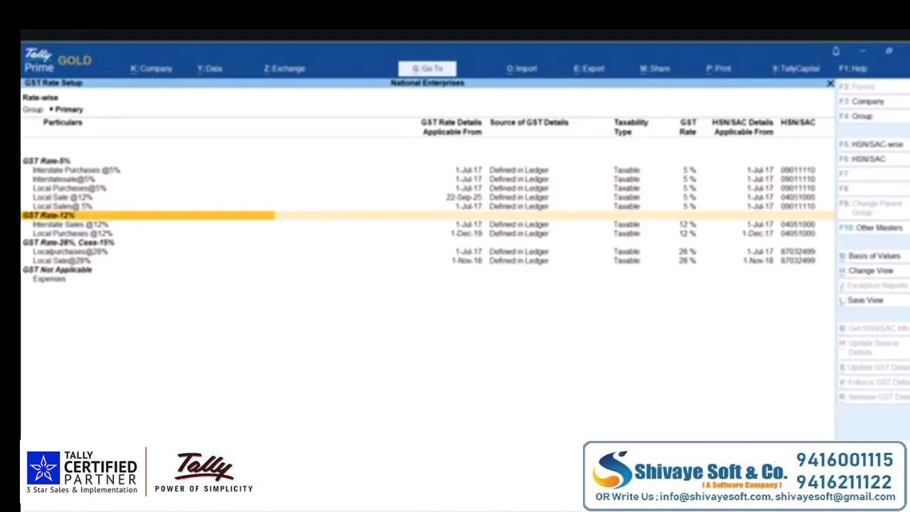
key("Up")
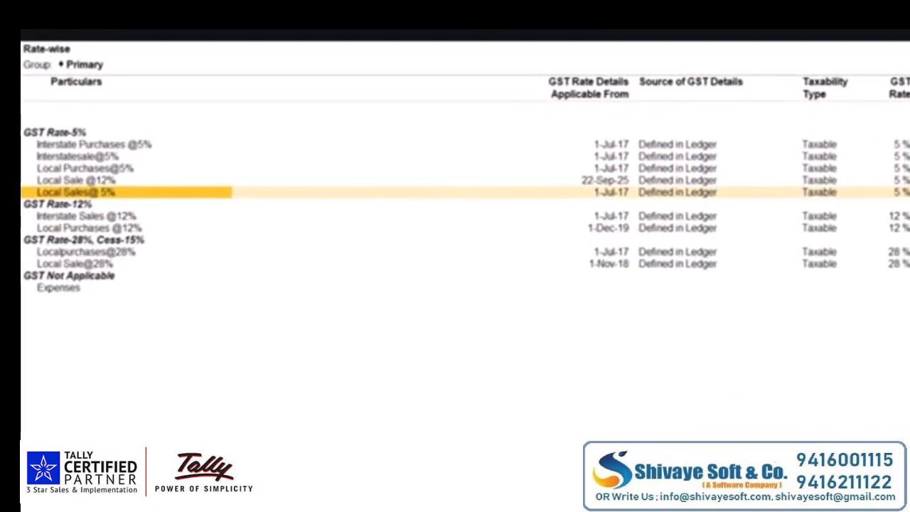
key("Right")
key("Right")
key("Right")
key("Right")
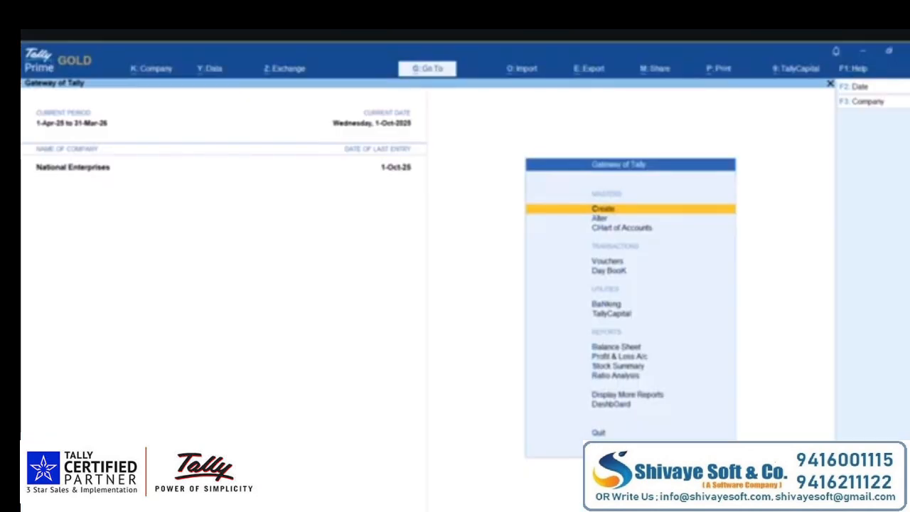
- Open GST Rate Setup for Stock Items and select Amul Cheese under GST Rate-12%
key("alt+g")
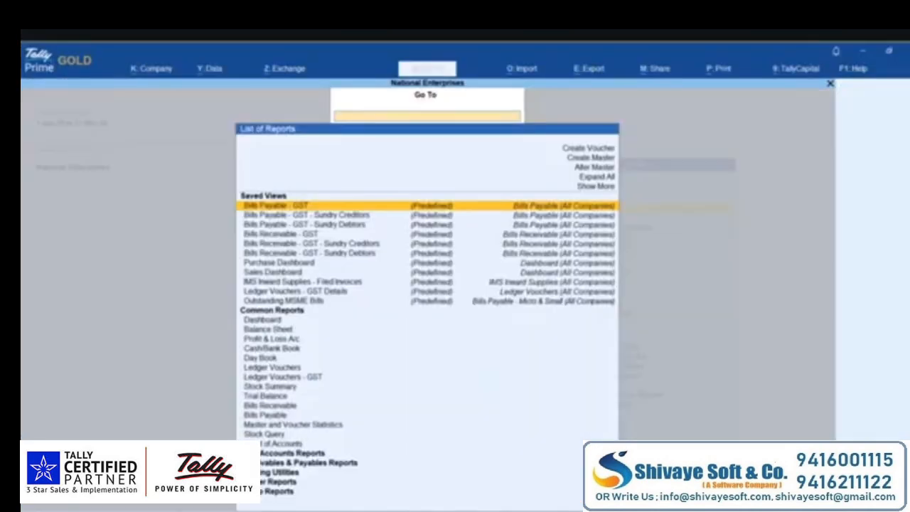
type("Gst ra")
key("Return")
key("Down")
key("Down")
key("Down")
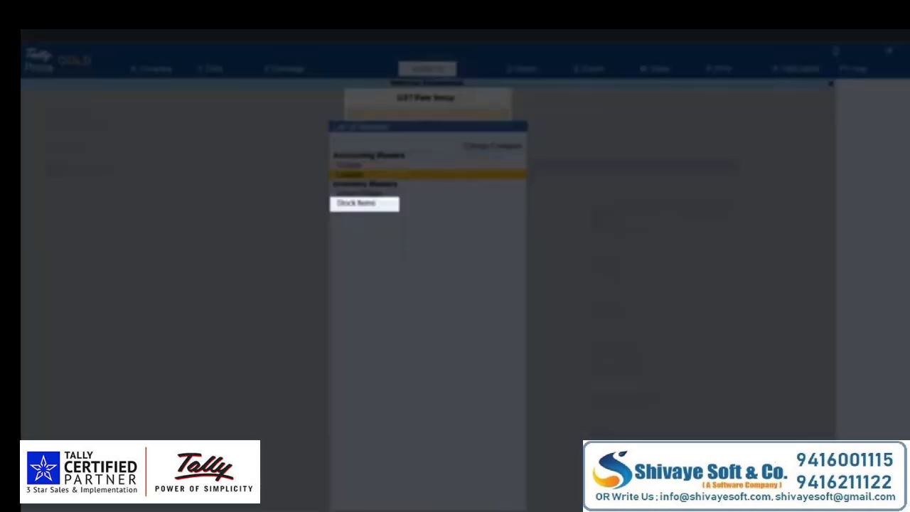
key("Return")
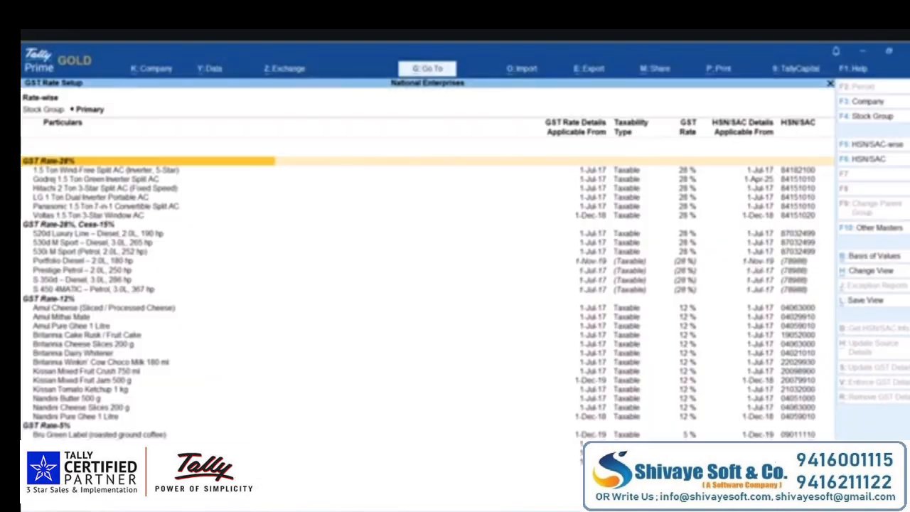
key("Down")
key("Down")
key("Down")
key("Down")
key("Down")
key("Down")
key("Down")
key("Down")
key("Down")
key("Down")
key("Down")
key("Down")
key("Down")
key("Down")
key("Down")
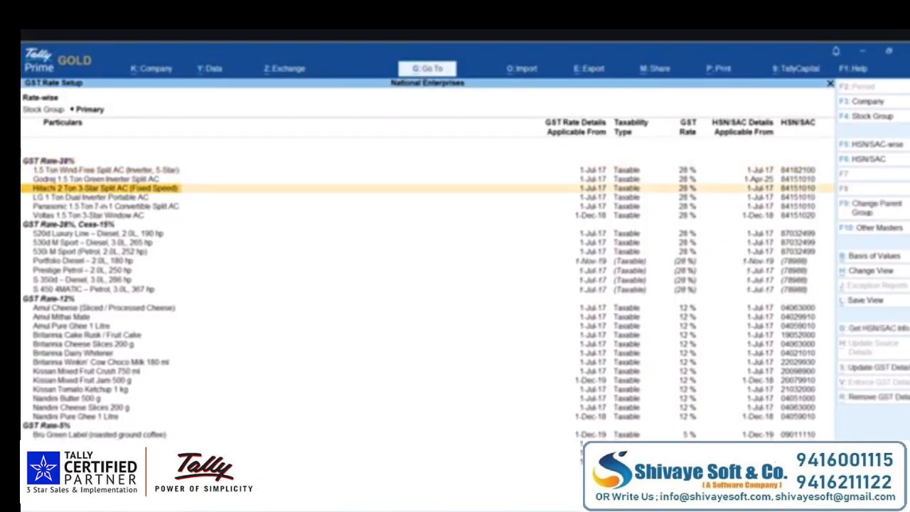
key("Down")
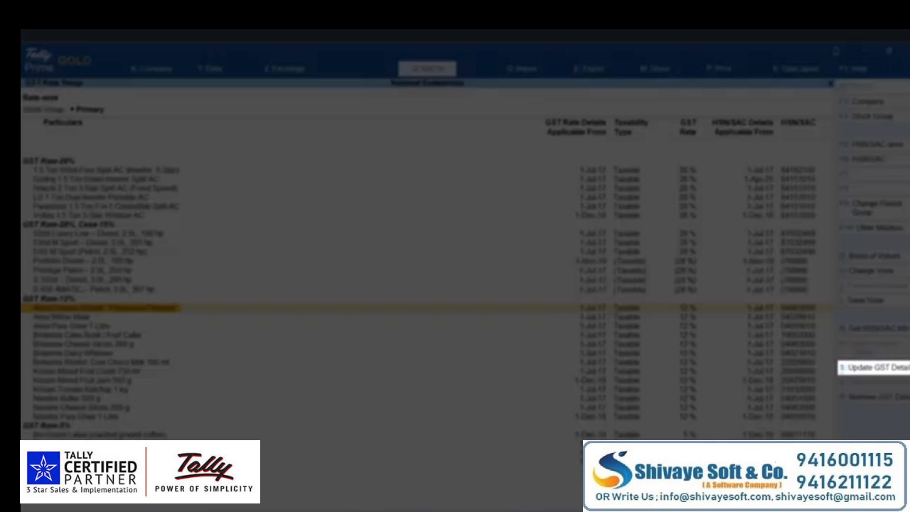
- Update Amul Cheese's GST rate from 12% to 18%, effective 22-9-25
key("alt+s")
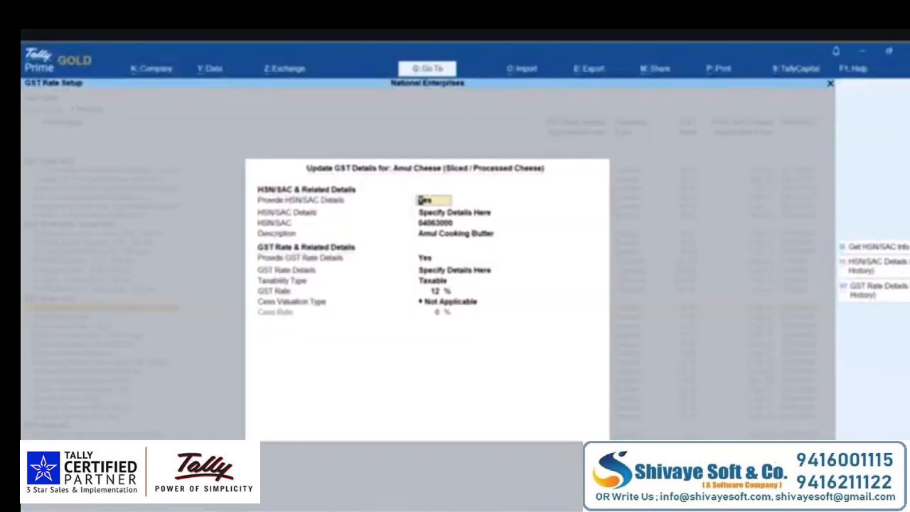
key("Return")
key("Return")
key("Return")
key("Return")
key("Return")
key("Return")
key("Return")
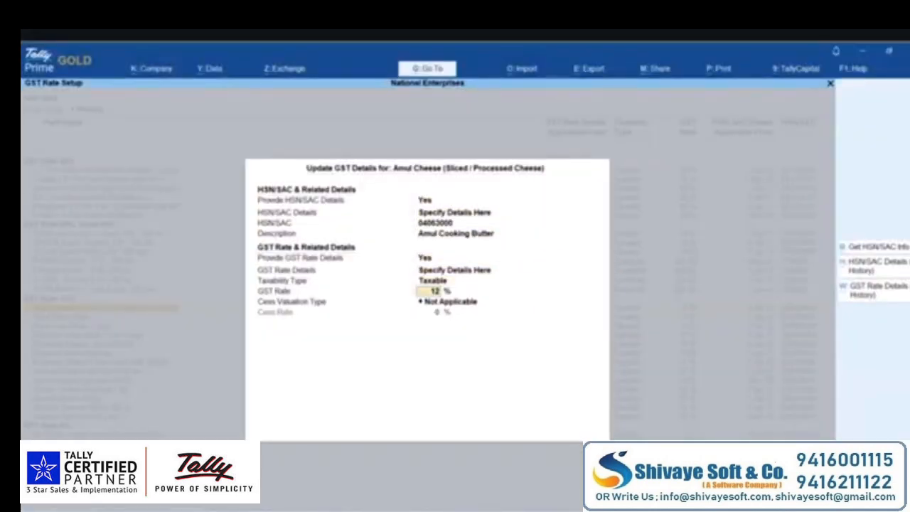
type("18")
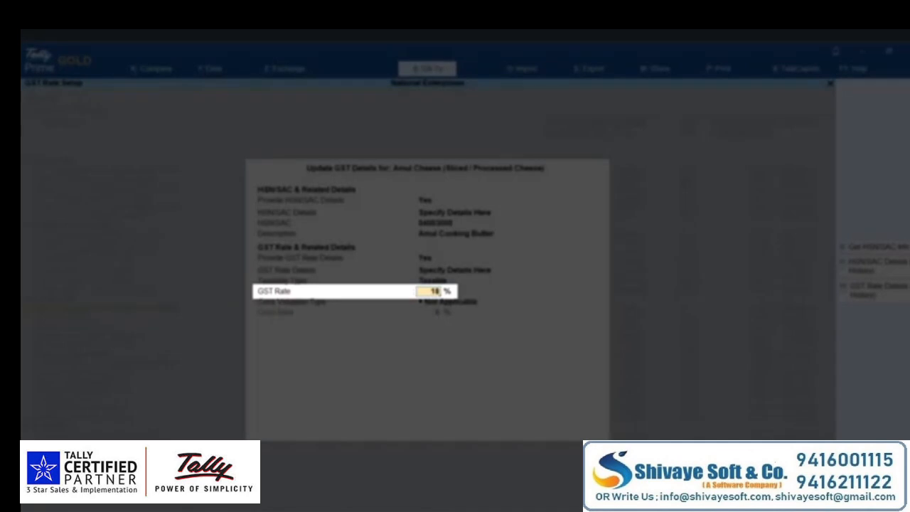
key("Return")
key("Return")
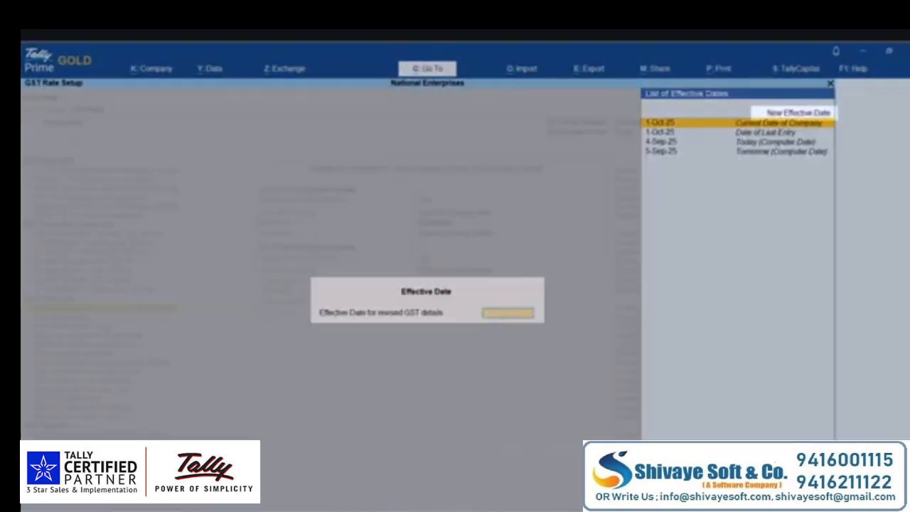
key("Up")
key("Return")
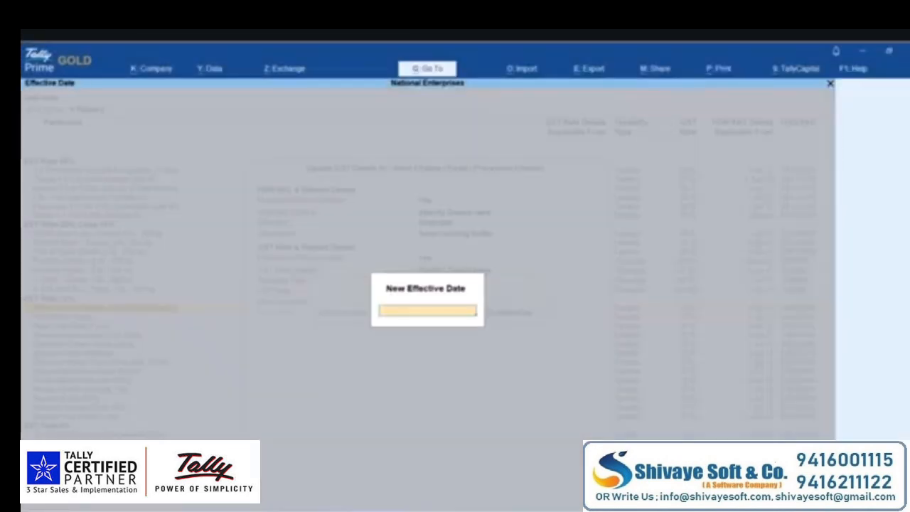
type("22-9-25")
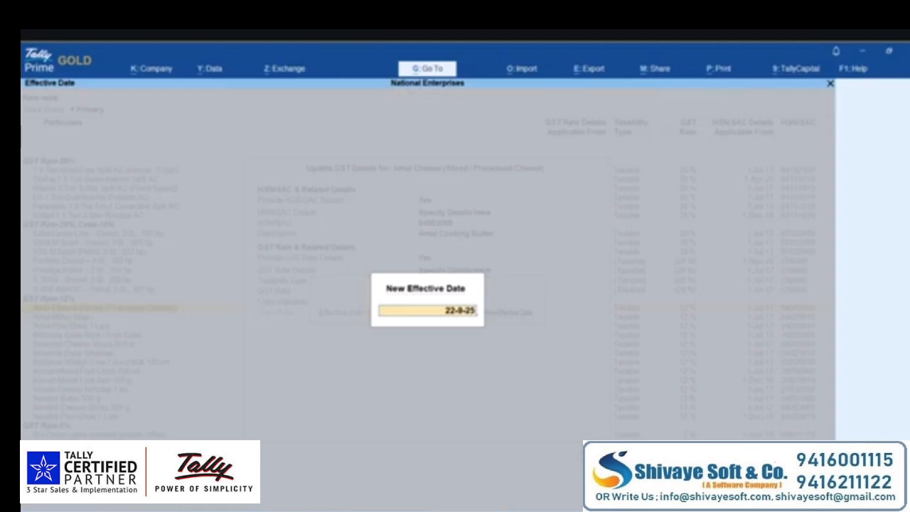
key("Return")
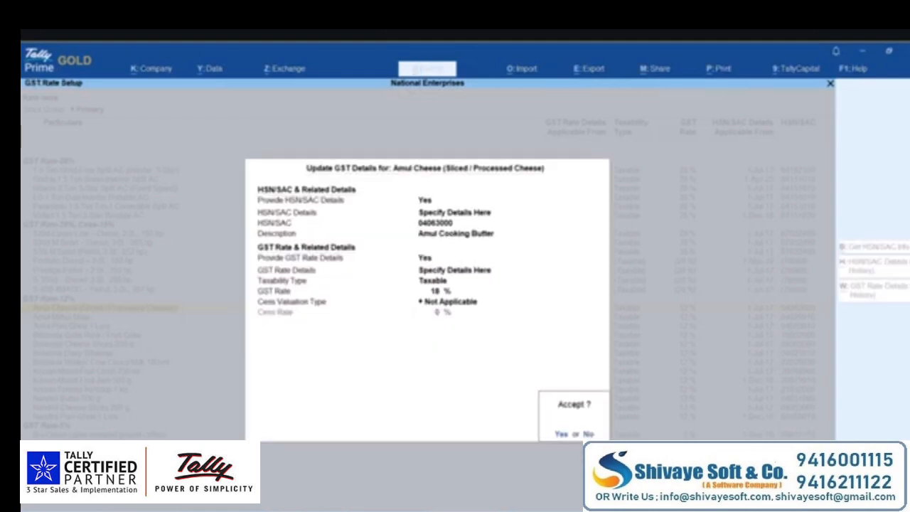
key("Return")
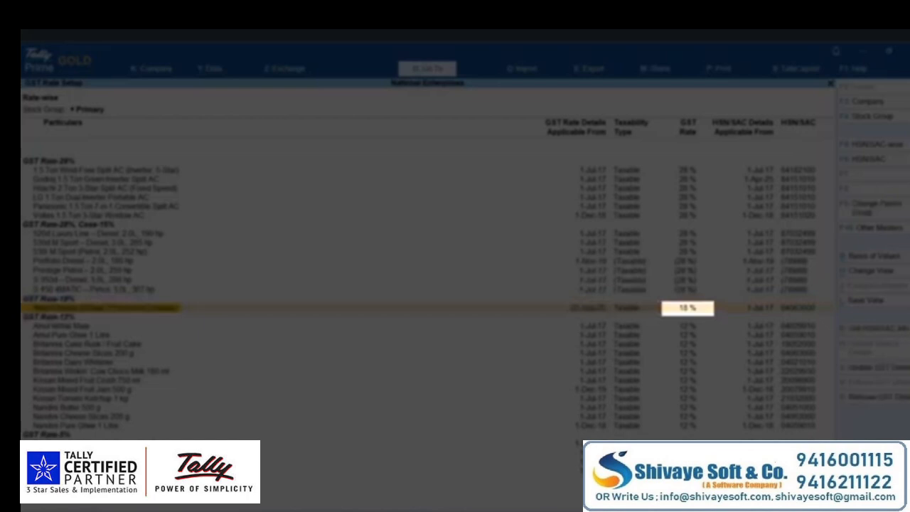
- Change Britannia Cake Rusk / Fruit Cake to 5% GST with new effective date 22-9
key("Down")
key("Down")
key("Down")
key("Return")
key("Return")
key("Return")
key("Return")
key("Return")
key("Return")
key("Return")
key("Return")
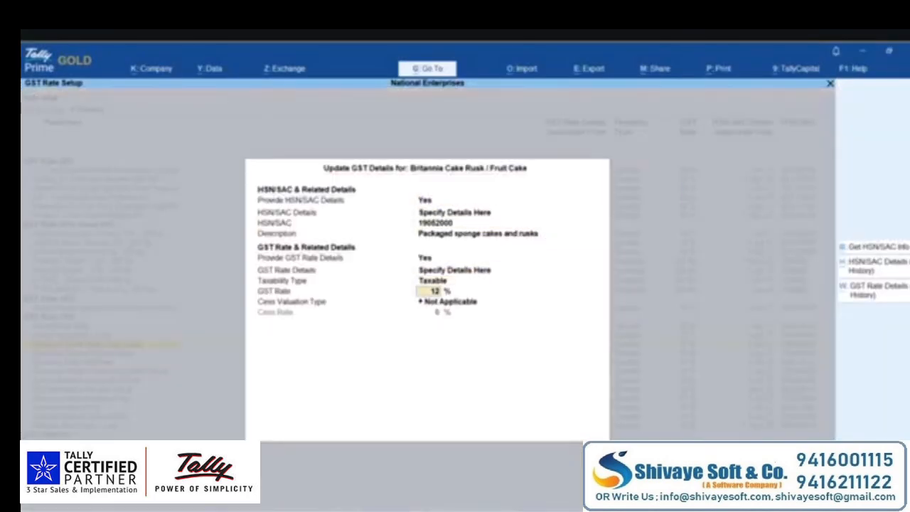
type("5")
key("Return")
key("Return")
key("Up")
key("Return")
type("22-9")
key("Return")
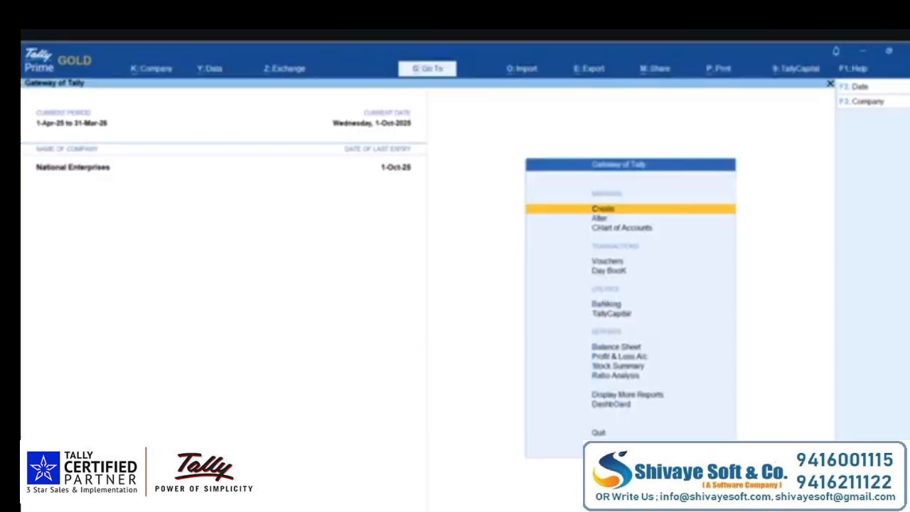
- Open GST Rate Setup for Stock Groups via Alt+G 'Rate', and select BMW 5 Series
key("alt+g")
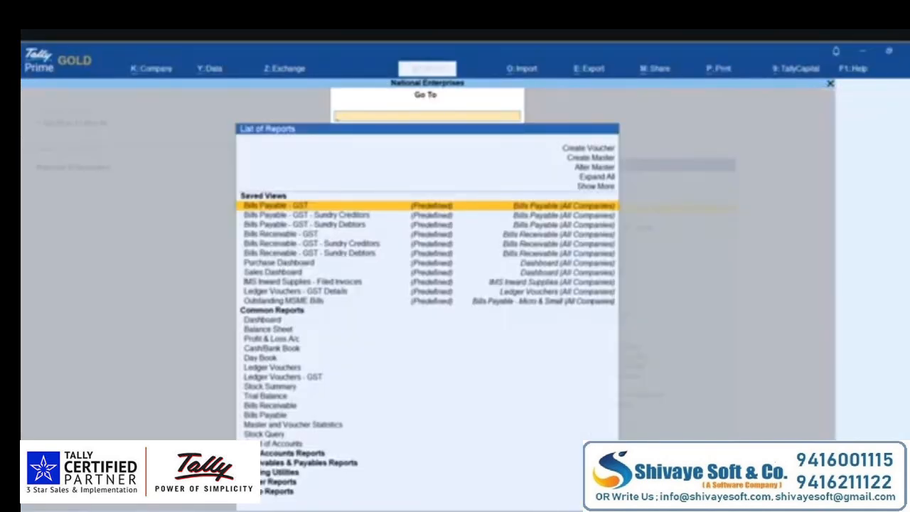
type("Rate")
key("Return")
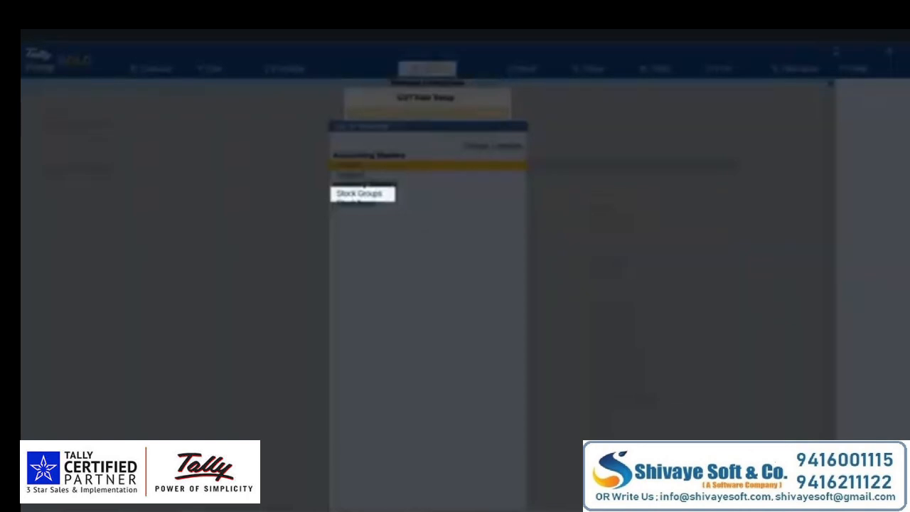
key("Down")
key("Down")
key("Return")
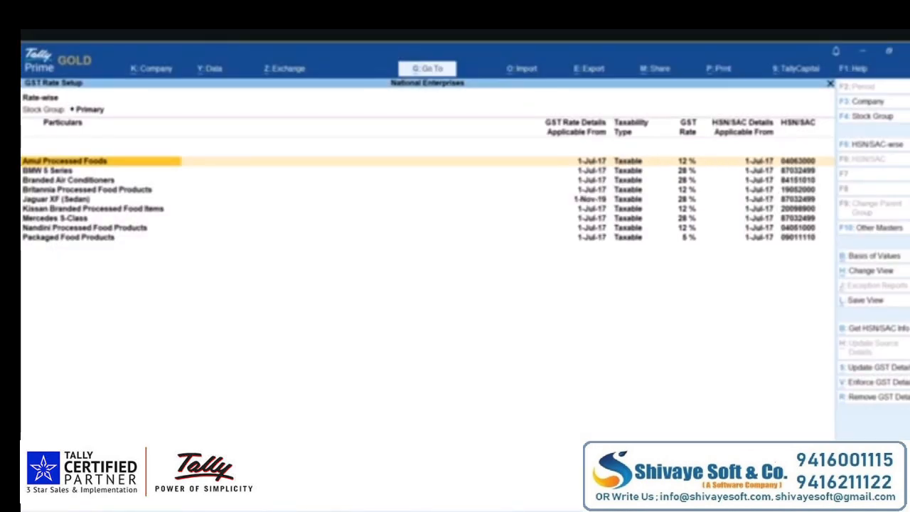
key("Down")
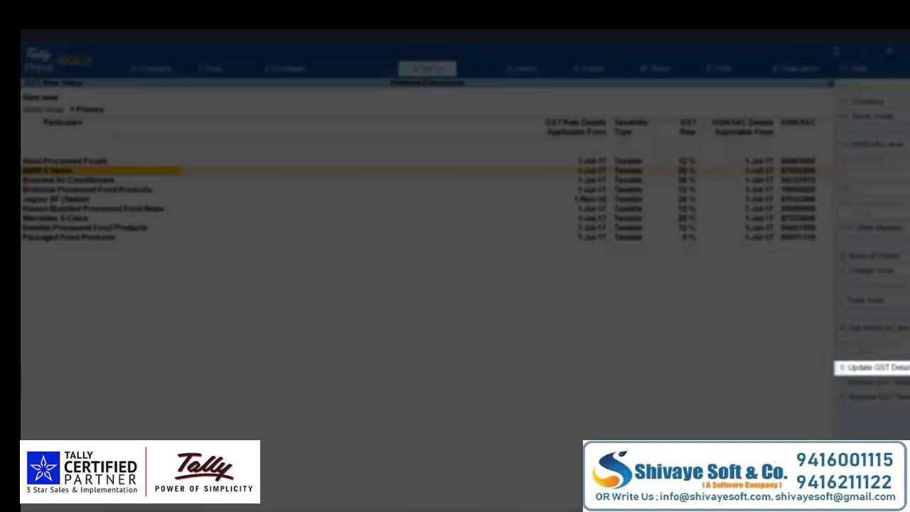
- Change BMW 5 Series from 28% to 40% GST, cess Not Applicable, effective 22-9-25
key("alt+s")
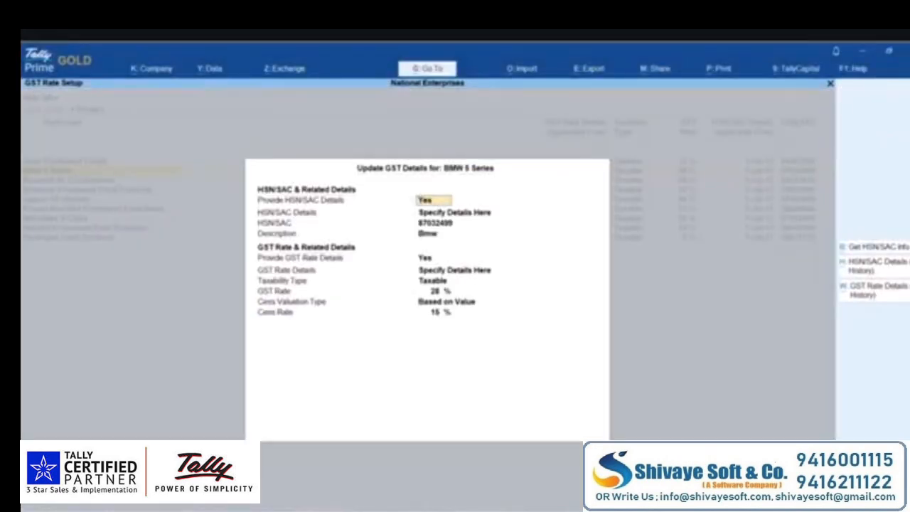
key("Return")
key("Return")
key("Return")
key("Return")
key("Return")
key("Return")
key("Return")
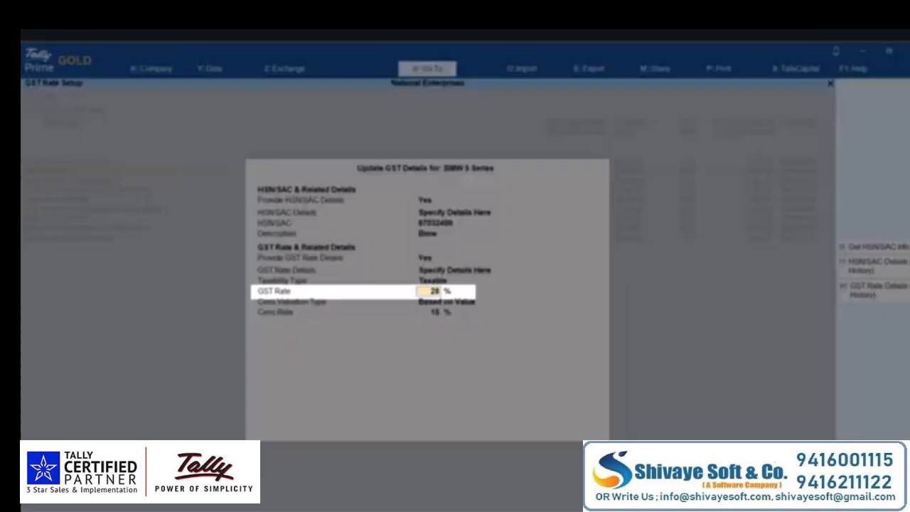
type("40")
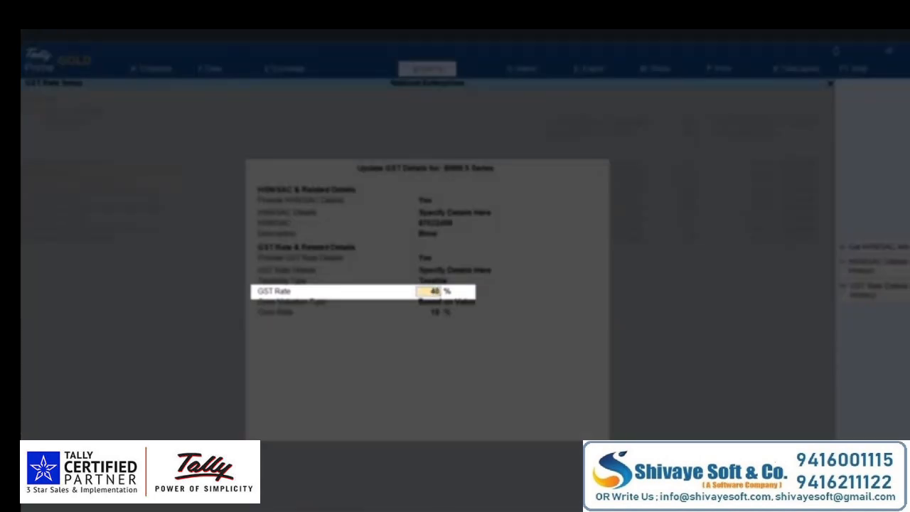
key("Return")
key("Up")
key("Up")
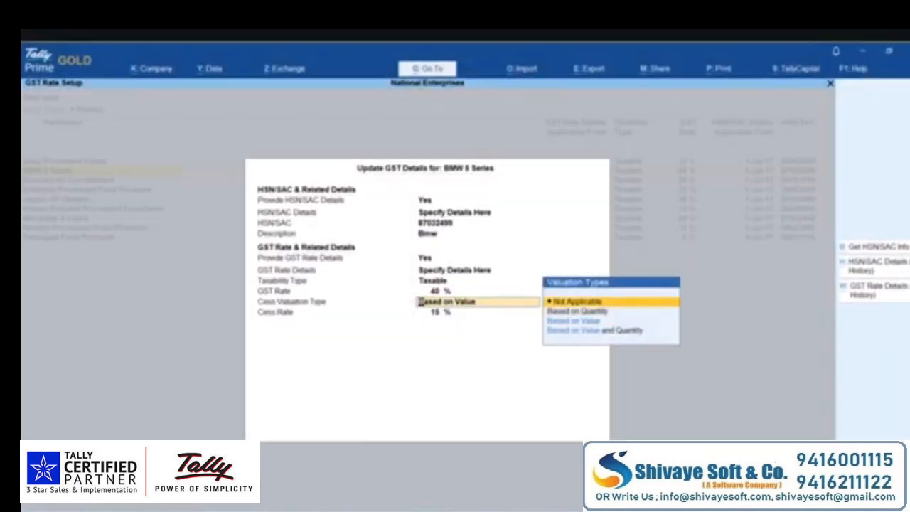
key("Return")
key("Up")
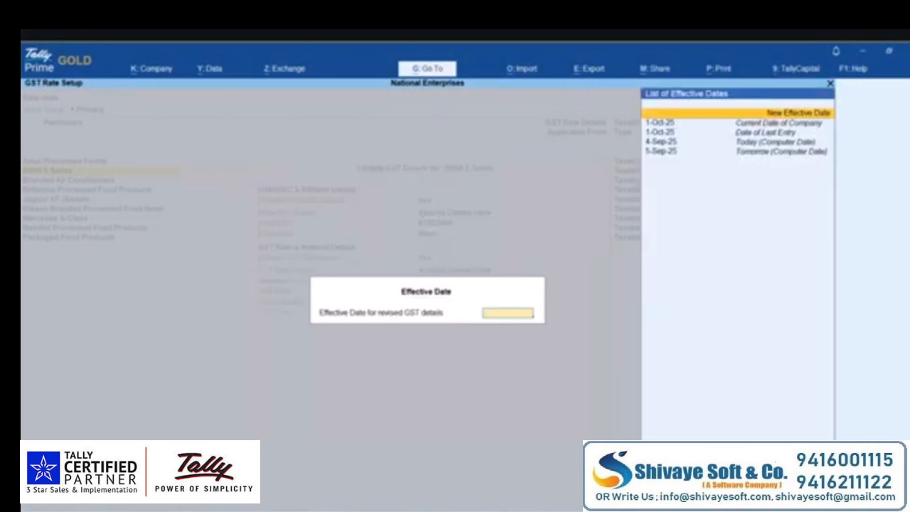
key("Return")
type("22")
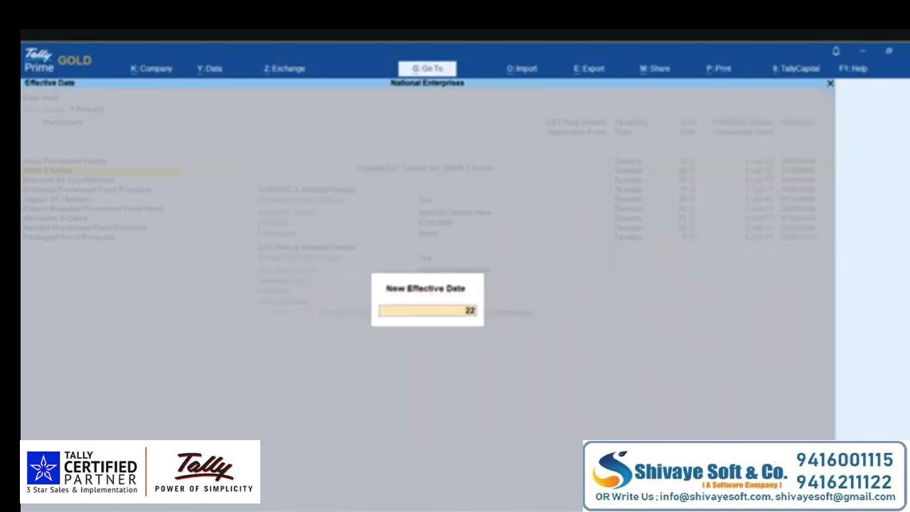
type("-9-25")
key("Return")
key("Return")
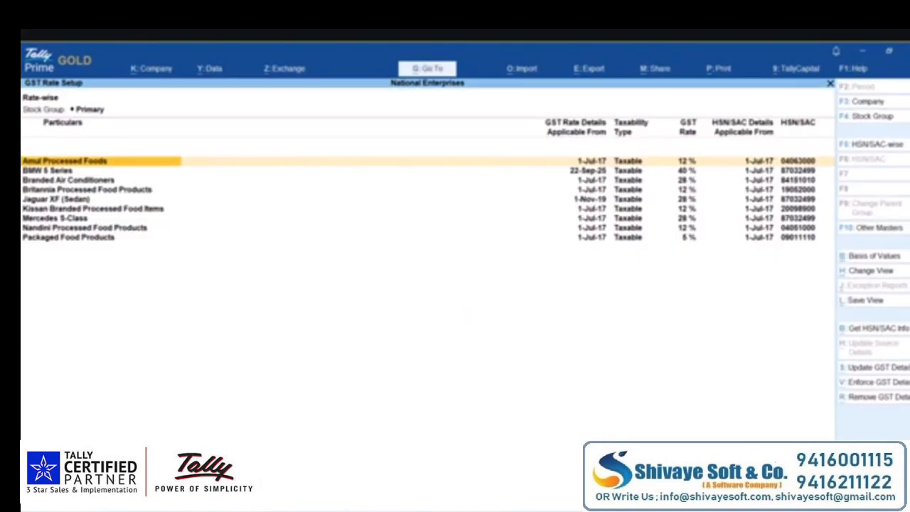
- Expand the BMW 5 Series group to show its items, down to 530i M Sport
key("Down")
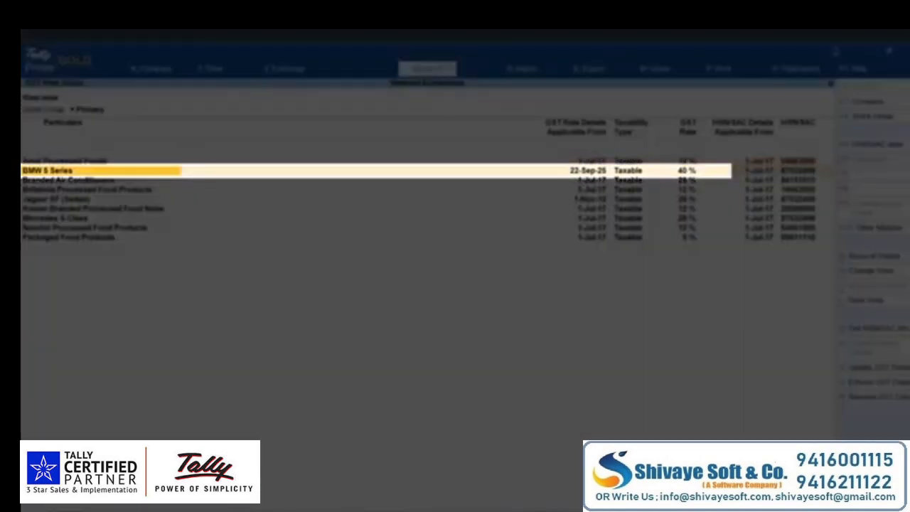
key("shift+Return")
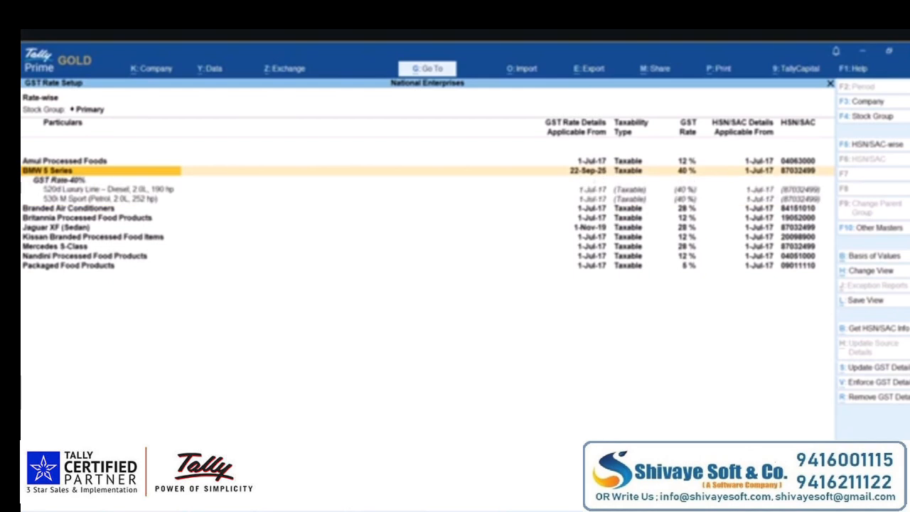
key("Down")
key("Down")
key("Down")
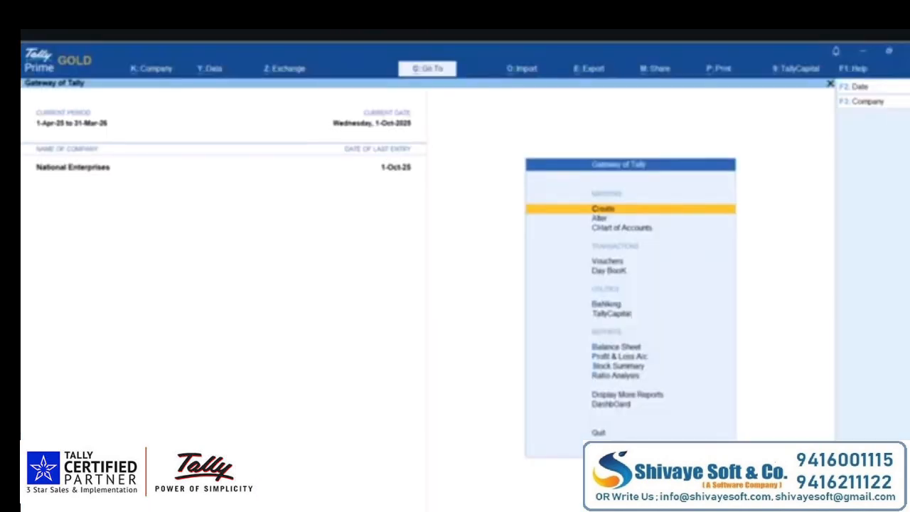
- Open GST Rate Setup for Stock Items and bring up Class1's source details from Portfolio Diesel
key("alt+g")
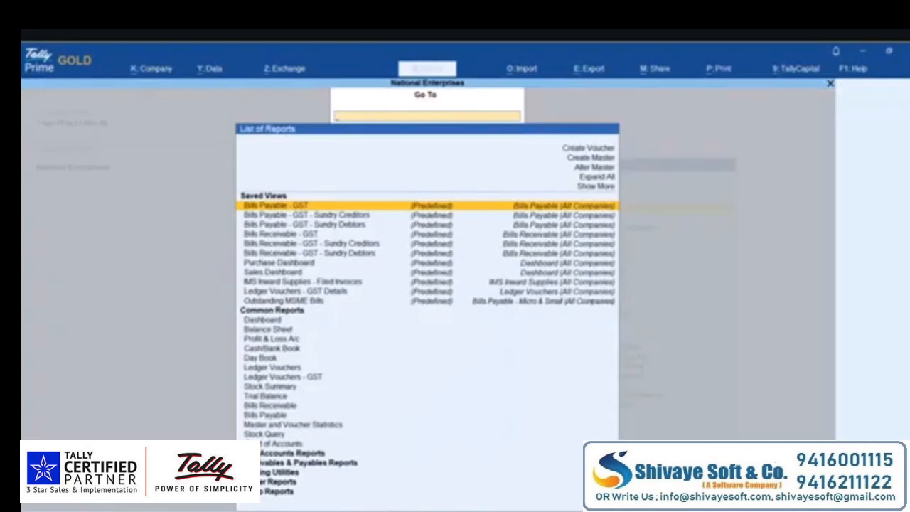
type("Rate")
key("Return")
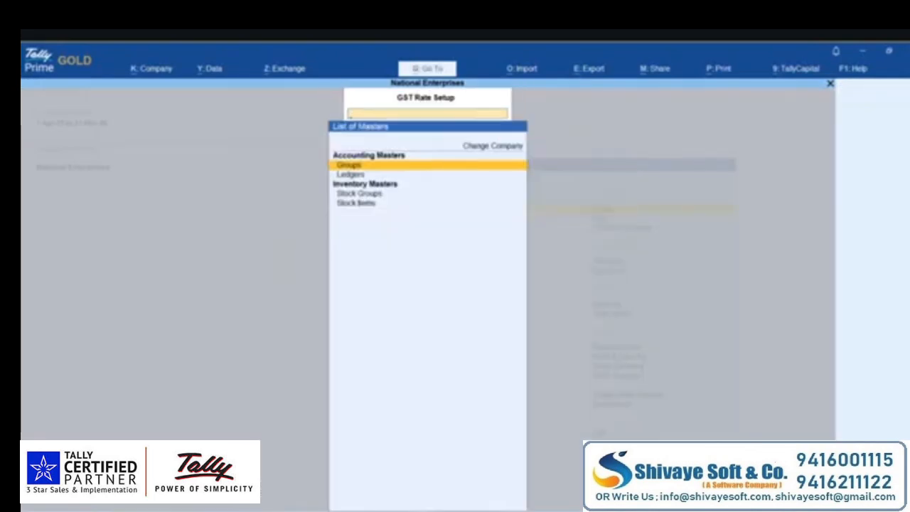
key("Down")
key("Down")
key("Down")
key("Return")
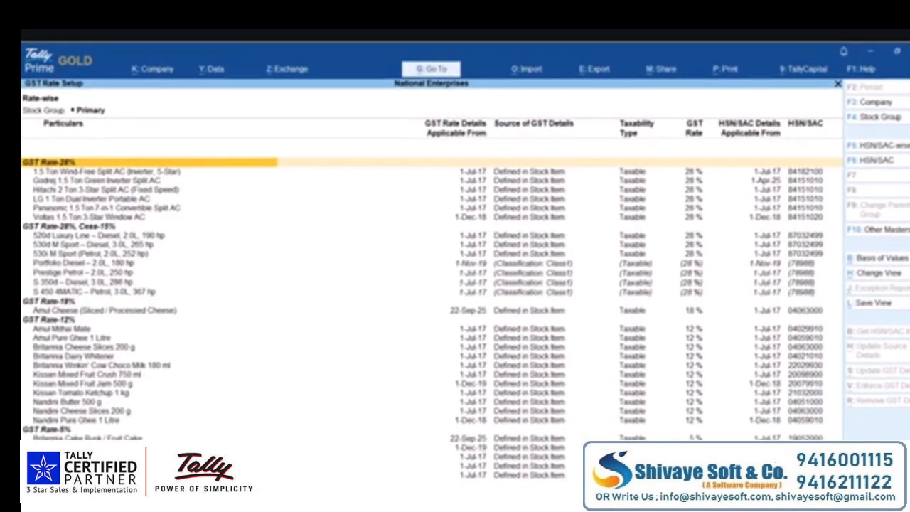
key("Down")
key("Down")
key("Down")
key("Down")
key("Down")
key("Down")
key("Down")
key("Down")
key("Down")
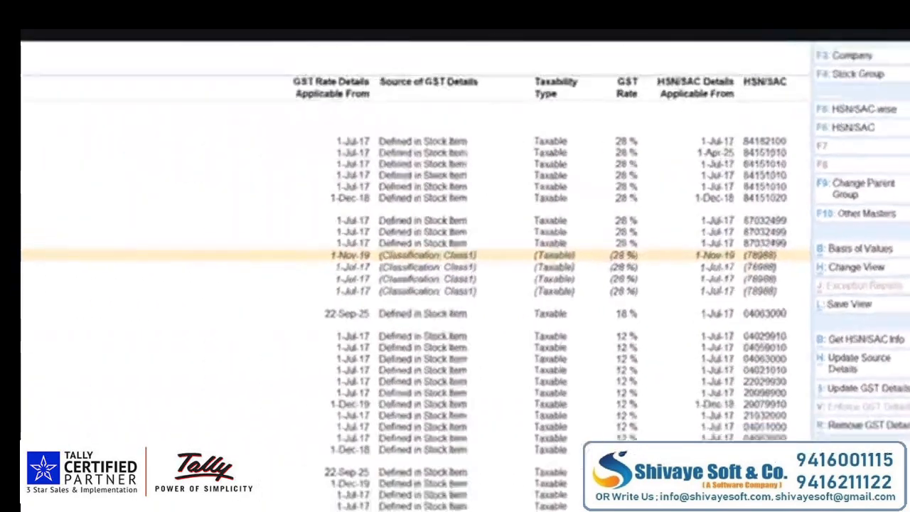
key("alt+h")
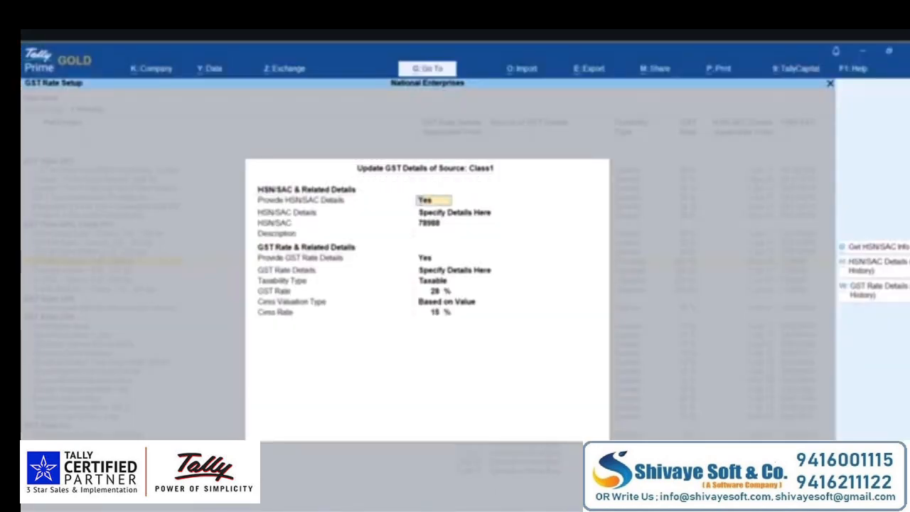
- Set Class1 to Taxable 40% GST, cess Not Applicable, with new effective date 22-9
key("Return")
key("Return")
key("Return")
key("Return")
key("Return")
key("Return")
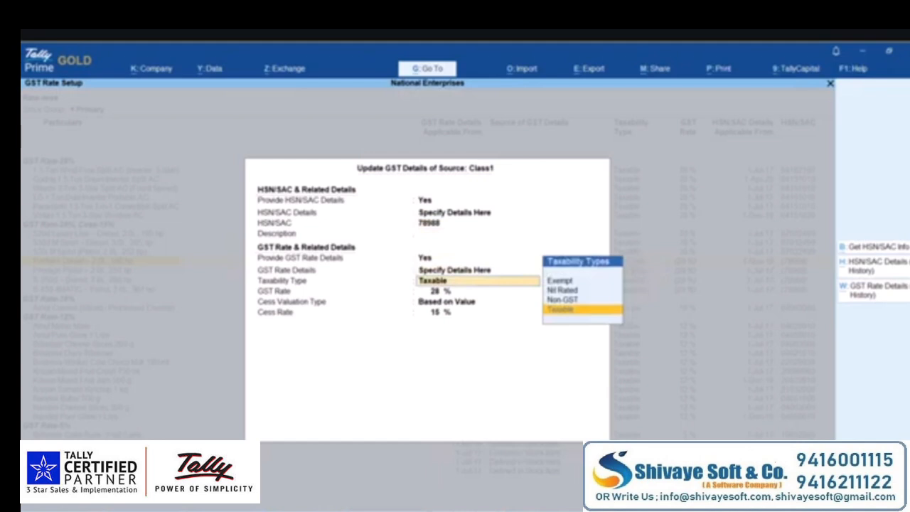
key("Return")
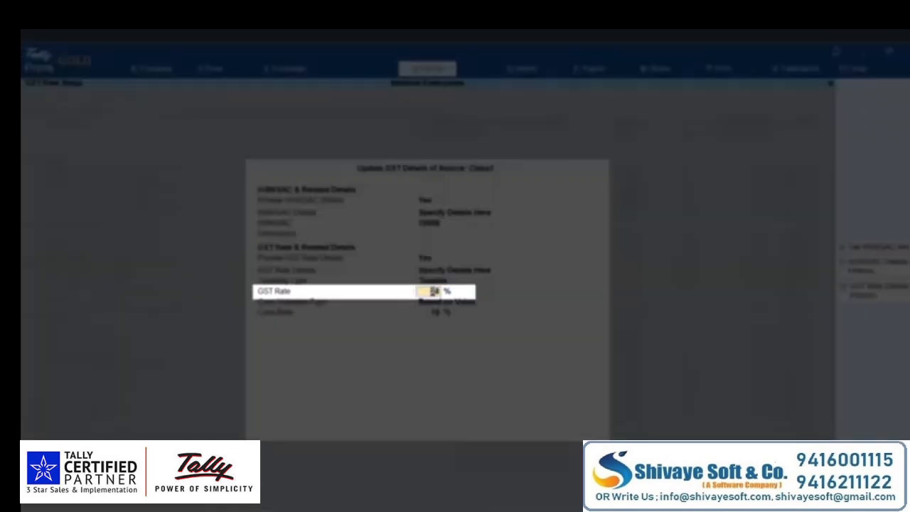
type("40")
key("Return")
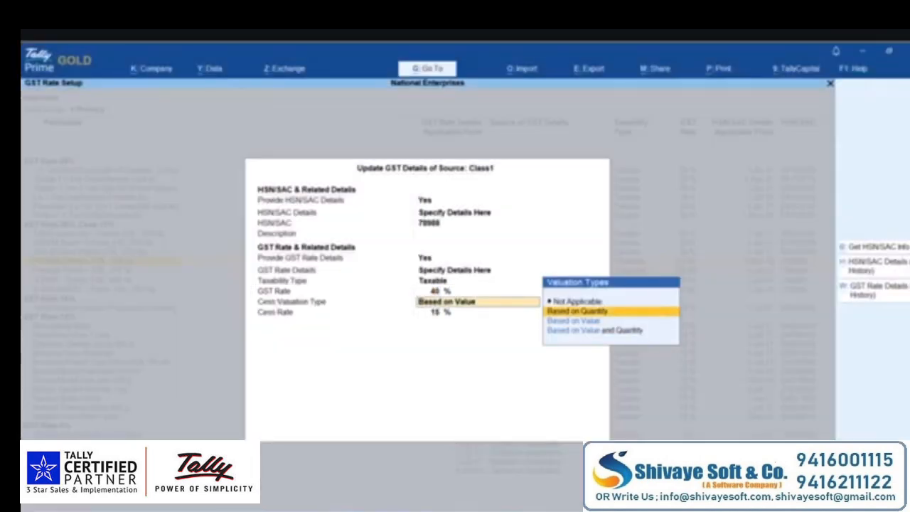
key("ctrl+a")
key("Up")
key("Return")
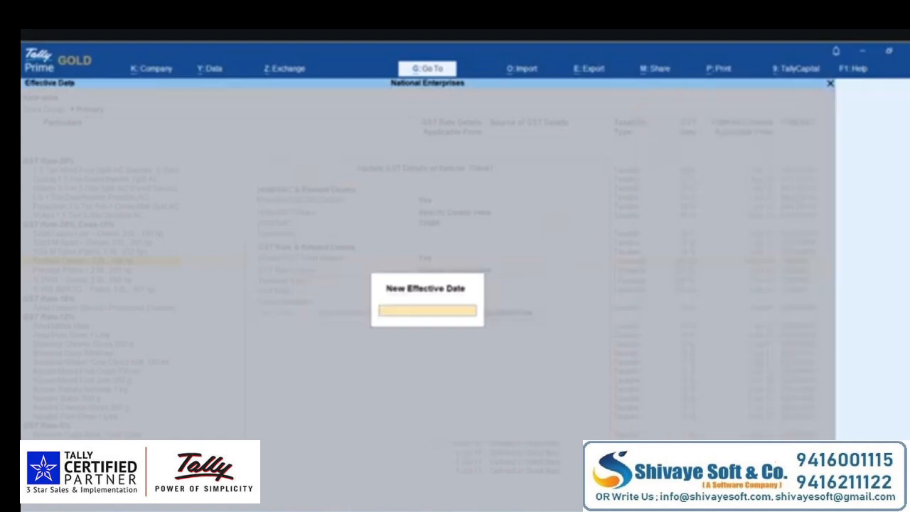
type("22-9-")
key("Return")
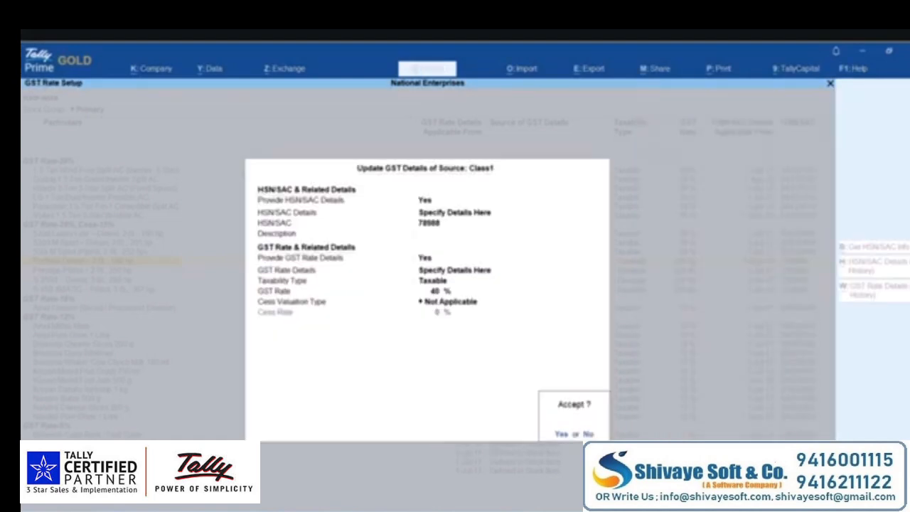
key("Return")
- Review the items now listed under the GST Rate-40% group
key("Down")
key("Down")
key("Down")
key("Down")
key("Down")
key("Down")
key("Down")
key("Down")
key("Down")
key("Down")
key("Down")
key("Down")
key("Down")
key("Down")
key("Down")
key("Down")
key("Down")
key("Down")
key("Down")
key("Down")
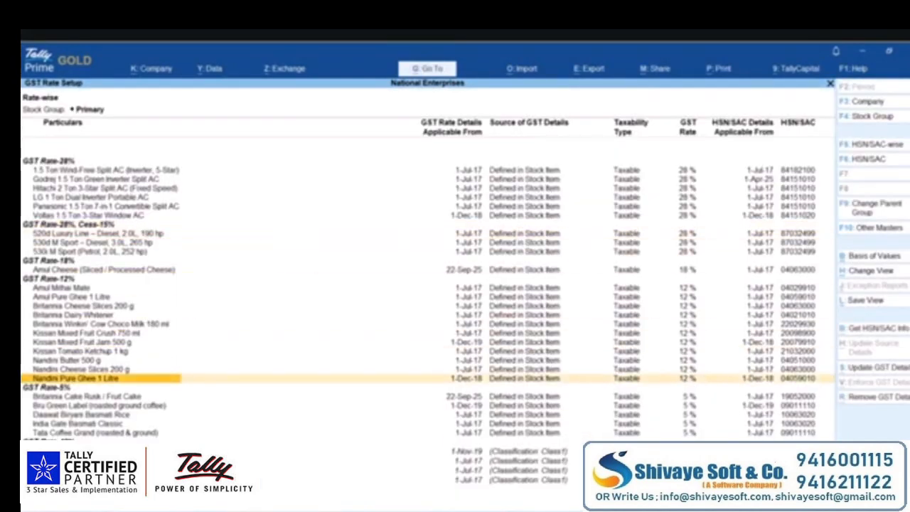
key("Down")
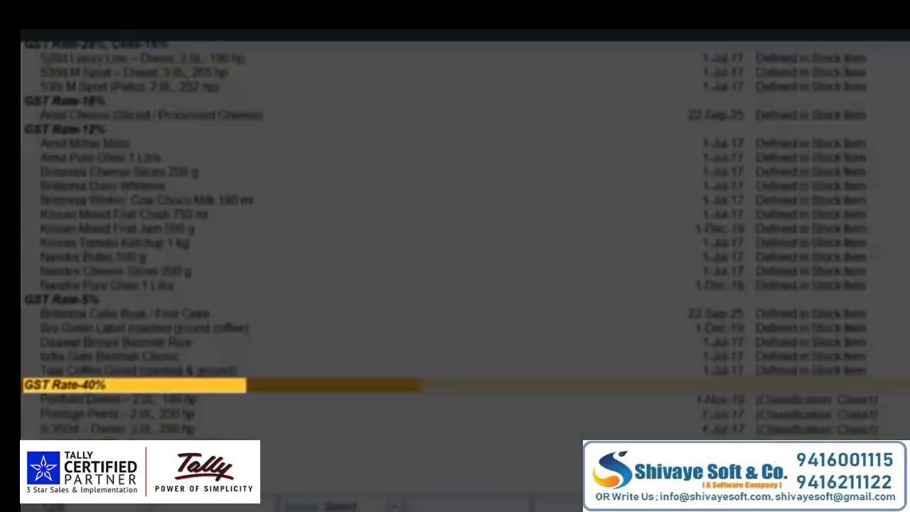
key("Down")
key("Down")
key("Down")
key("Down")
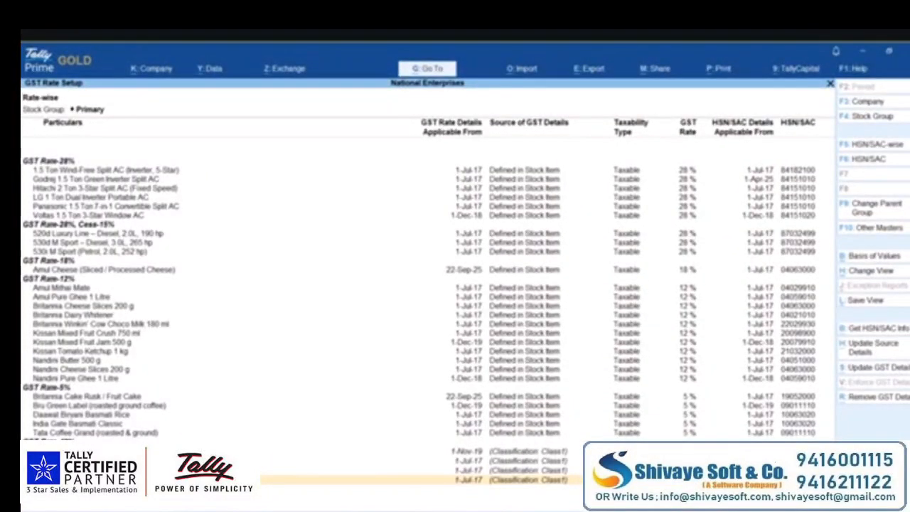
- In company features (F11), turn on Set/Alter Company GST Rate and open its details
key("Escape")
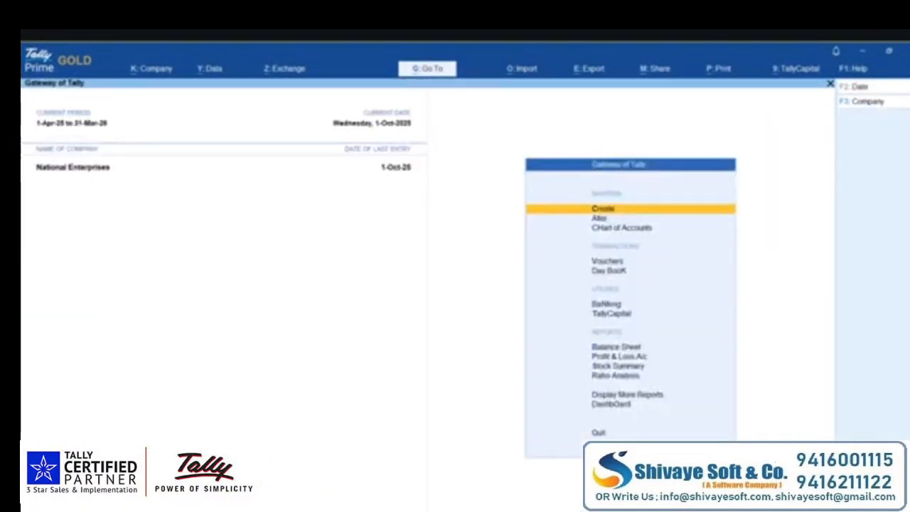
key("F11")
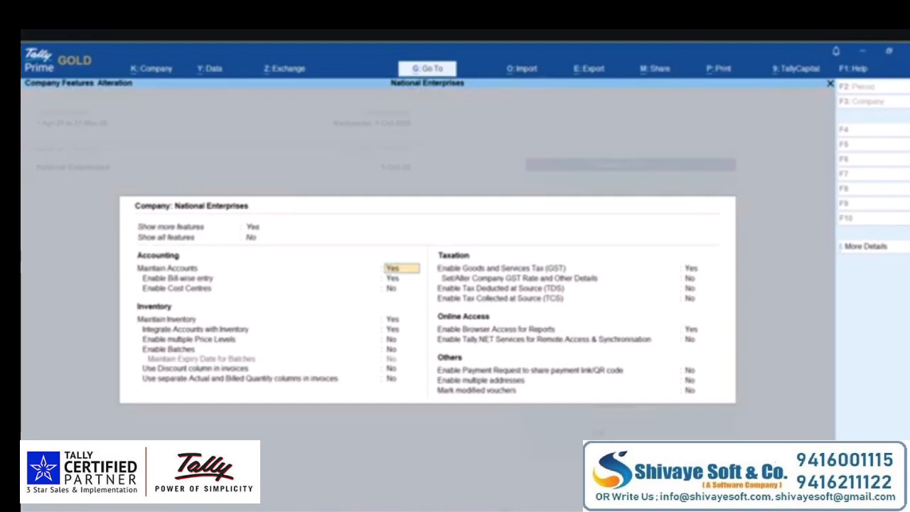
left_click(700, 278)
key("y")
key("Return")
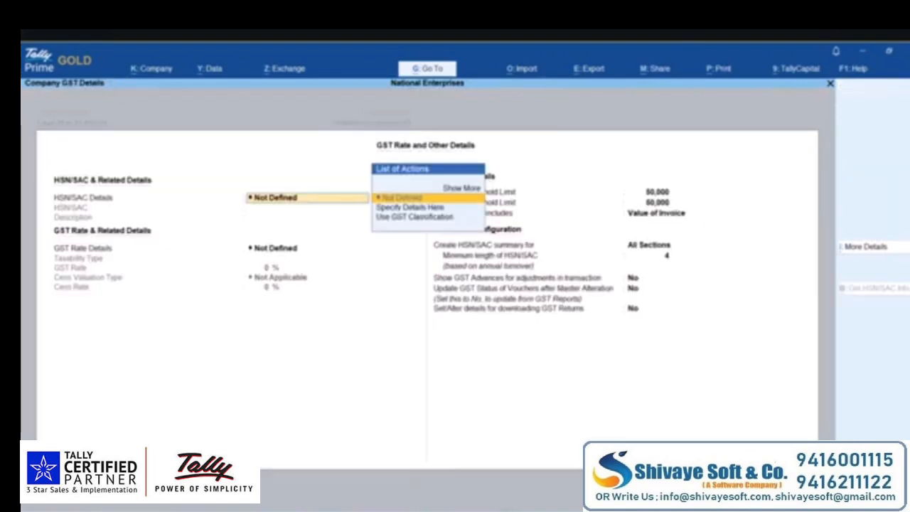
- Specify company GST details directly as Taxable at 5% with a new effective date, and save
key("Return")
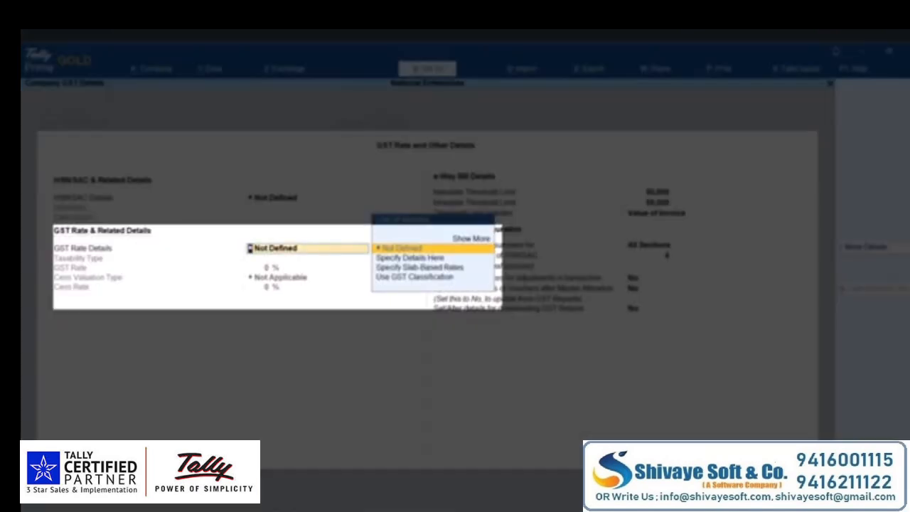
key("Down")
key("Return")
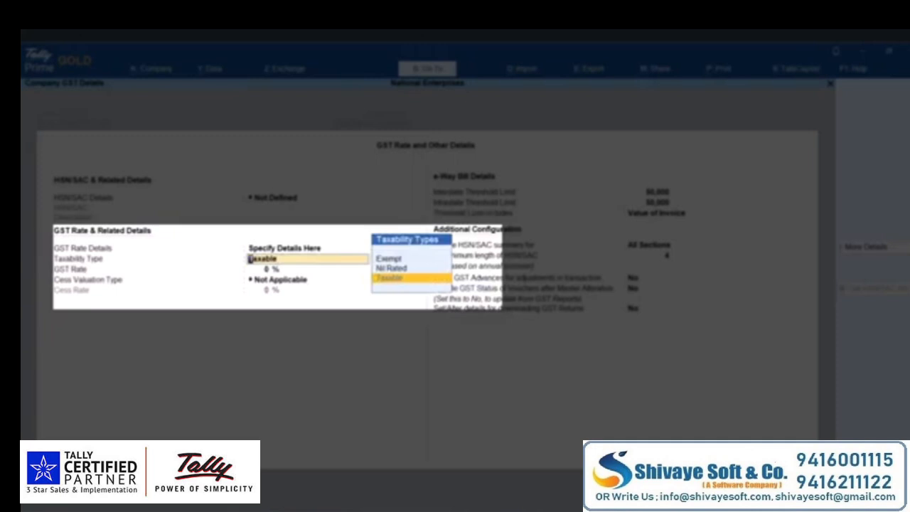
key("Return")
type("5")
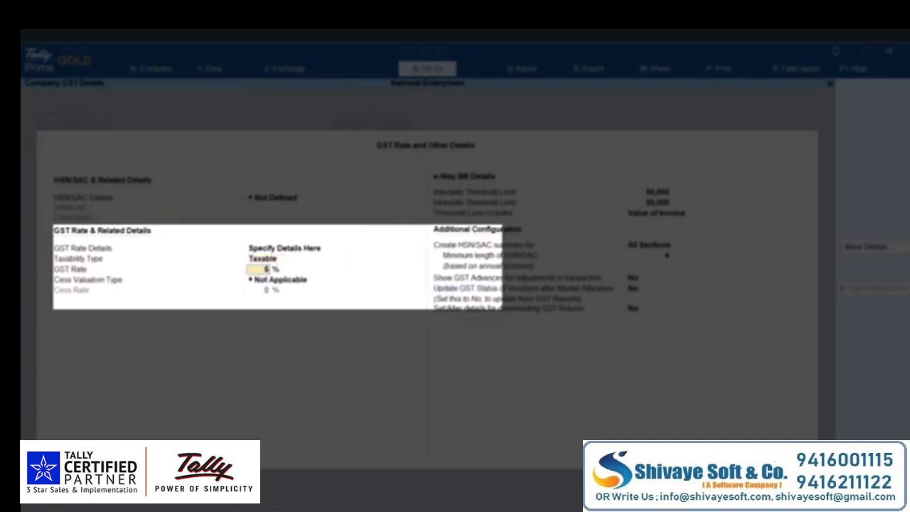
key("Return")
key("Return")
key("Up")
key("Return")
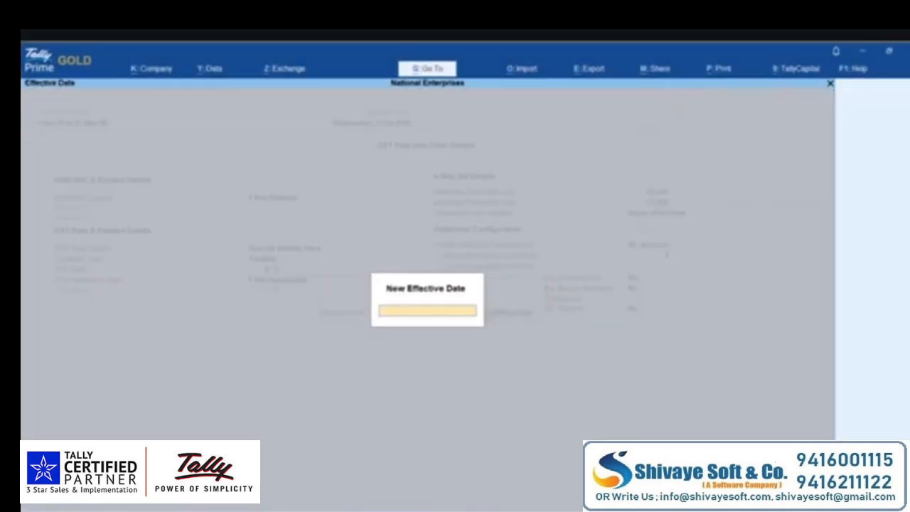
type("22-8")
key("Return")
key("ctrl+a")
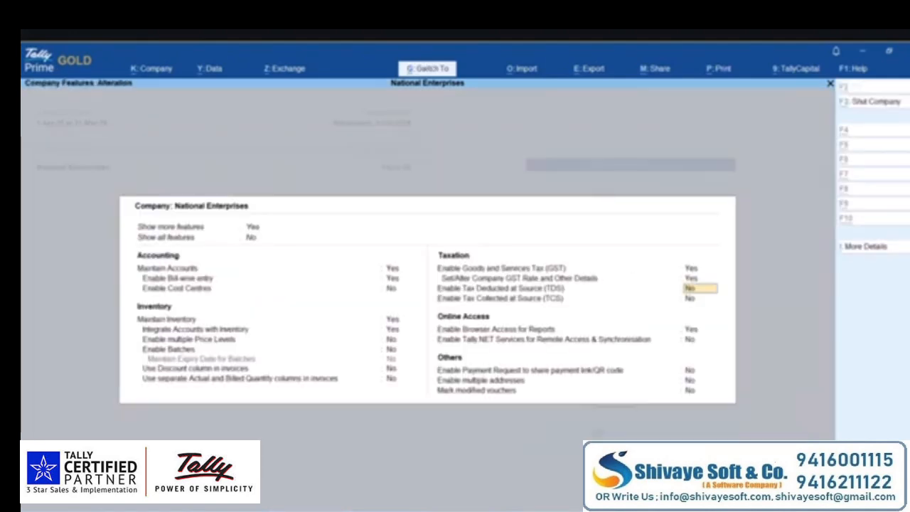
key("ctrl+a")
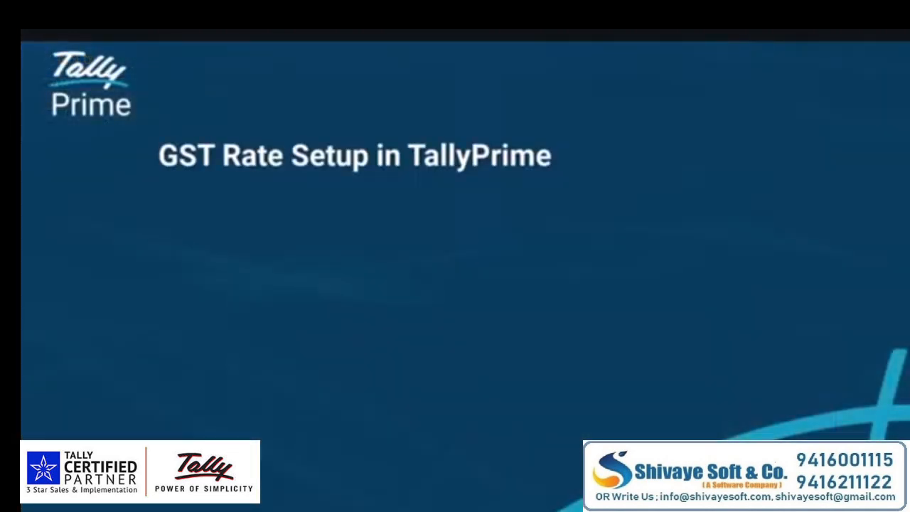